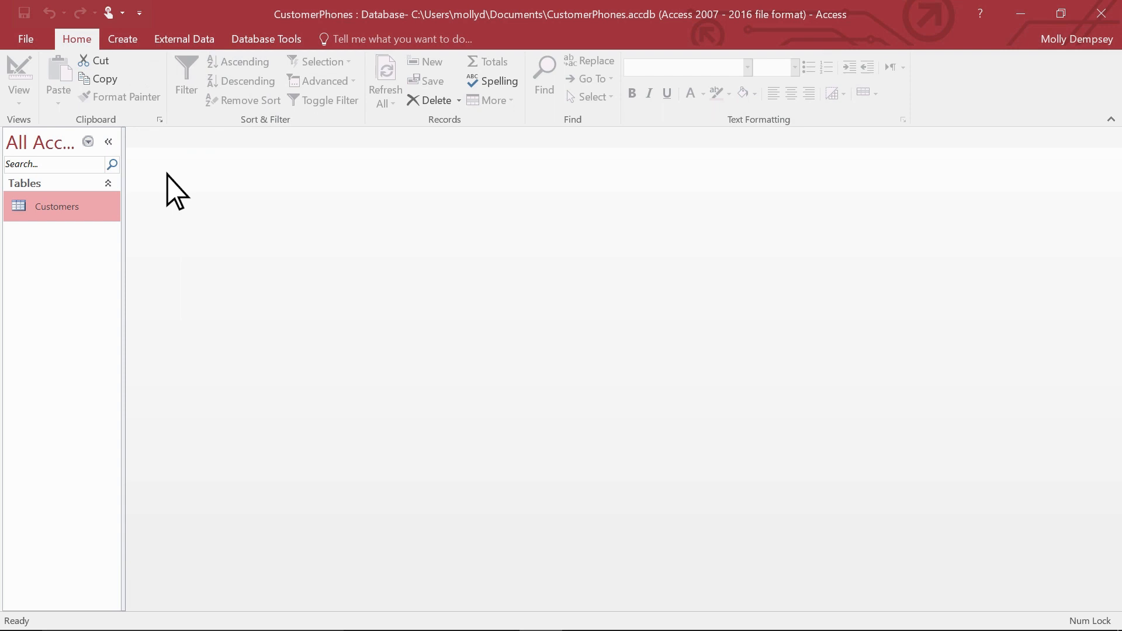
Create a new blank table in Design view.
left_click(125, 46)
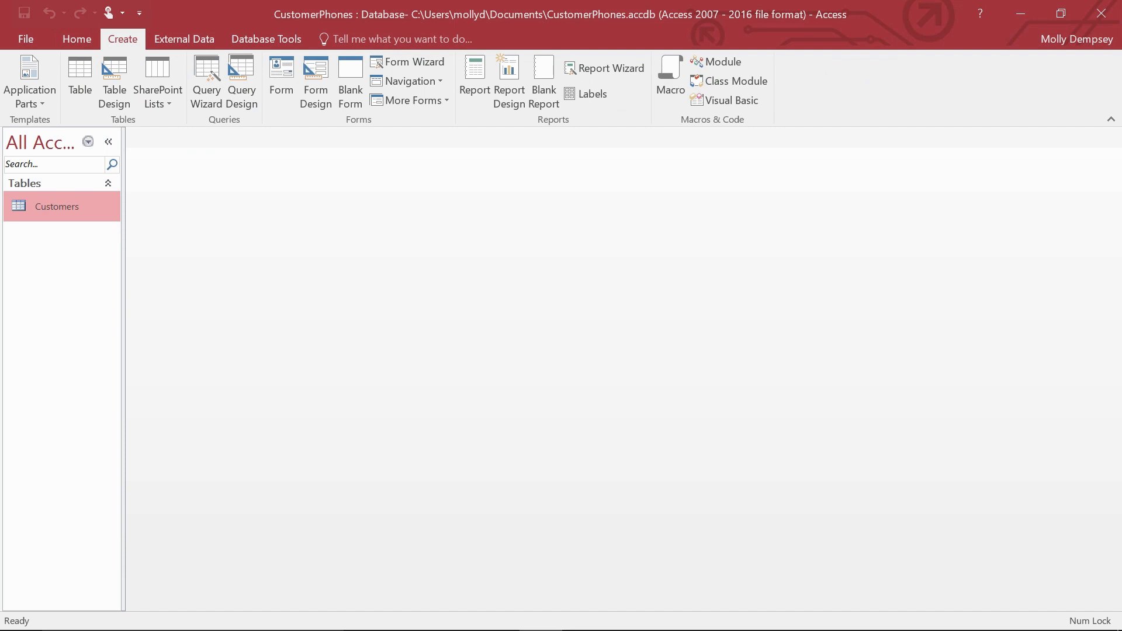
key("alt")
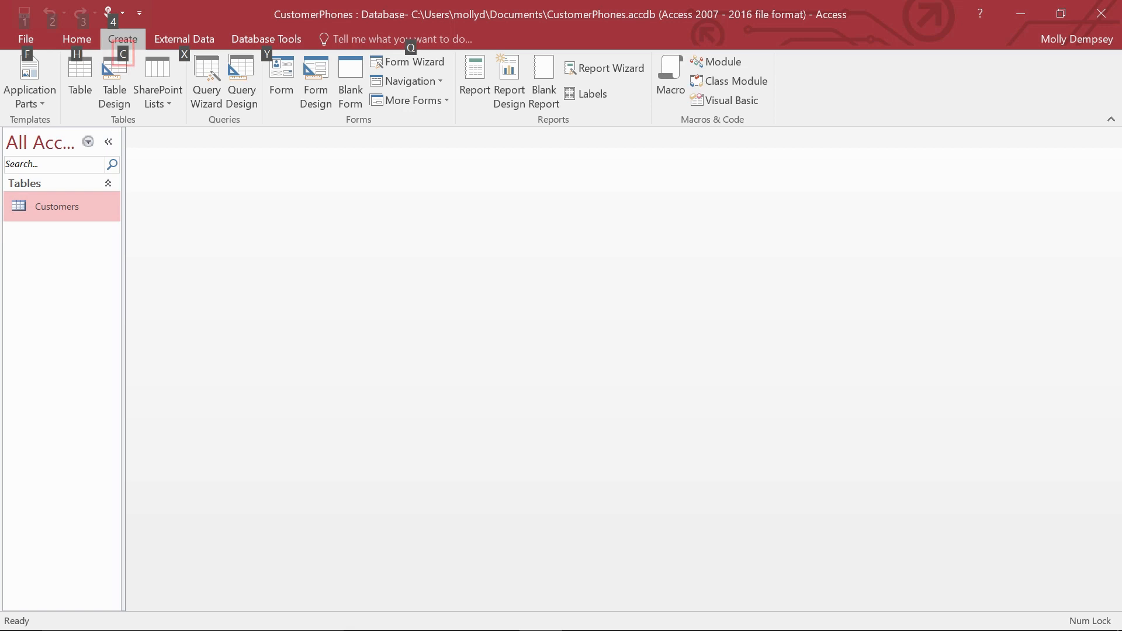
key("c")
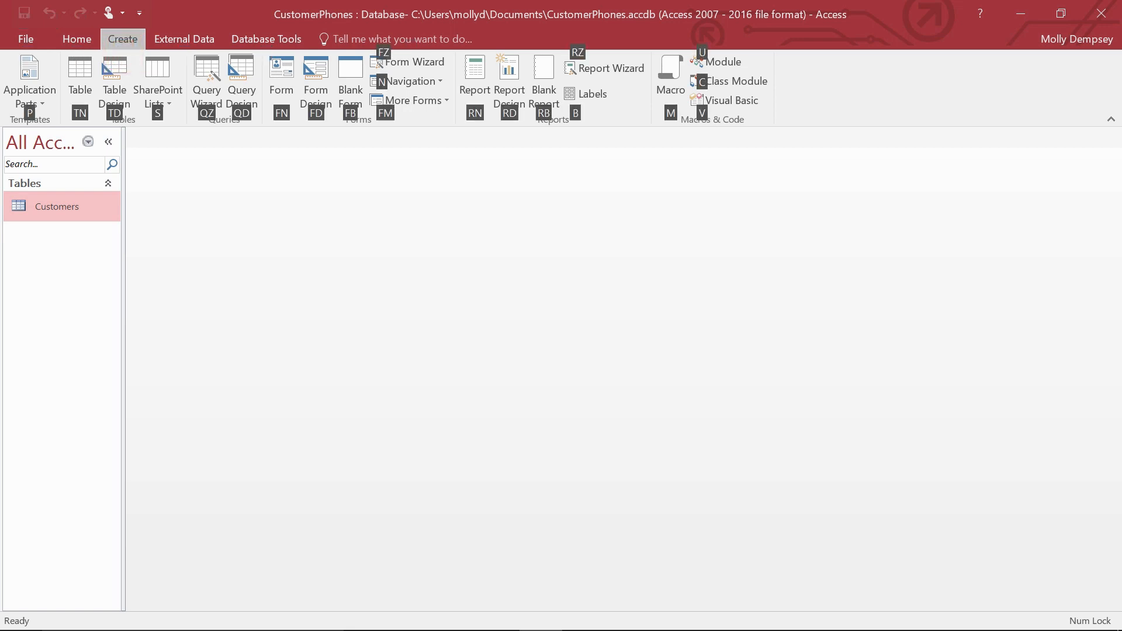
key("t")
key("d")
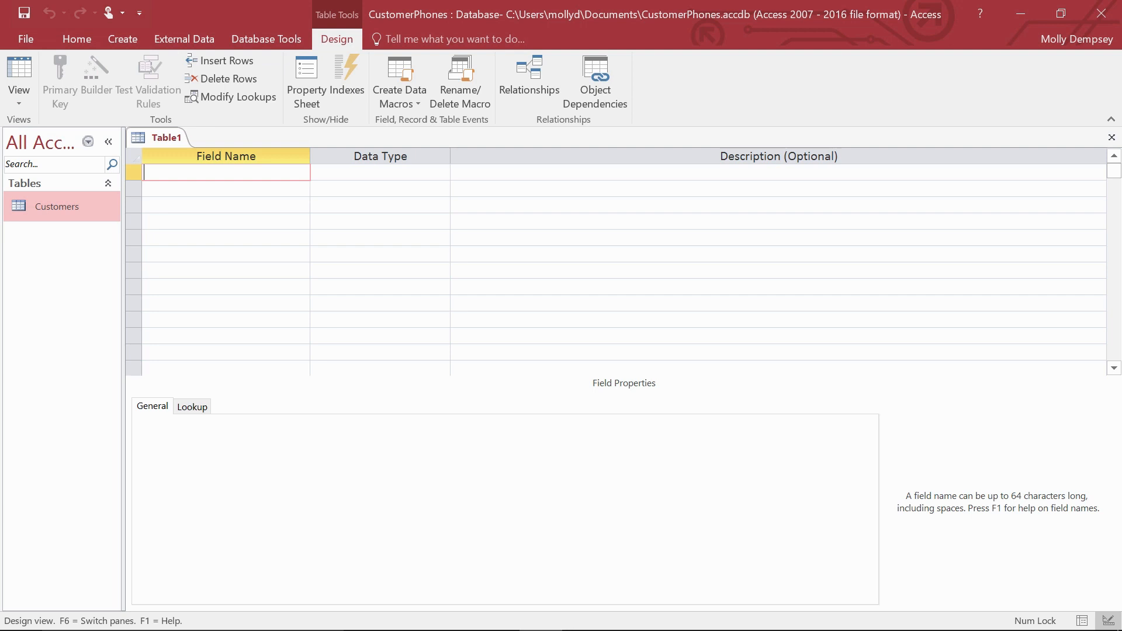
Add a Phone ID field with the AutoNumber data type and make it the primary key.
type("Phone ID")
left_click(443, 176)
left_click(443, 177)
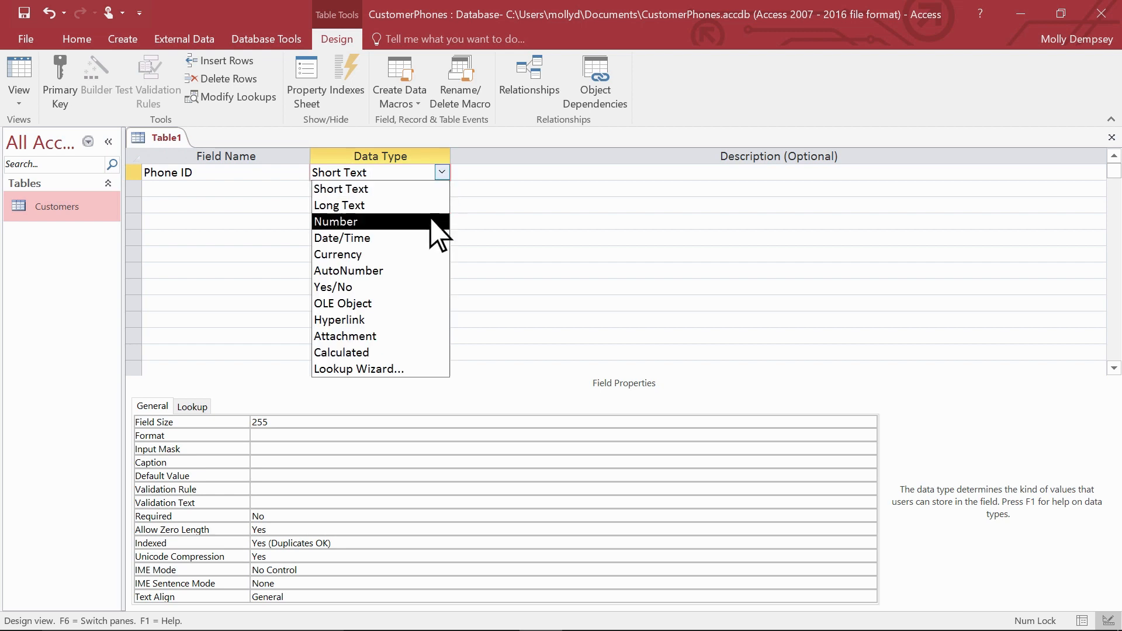
left_click(409, 275)
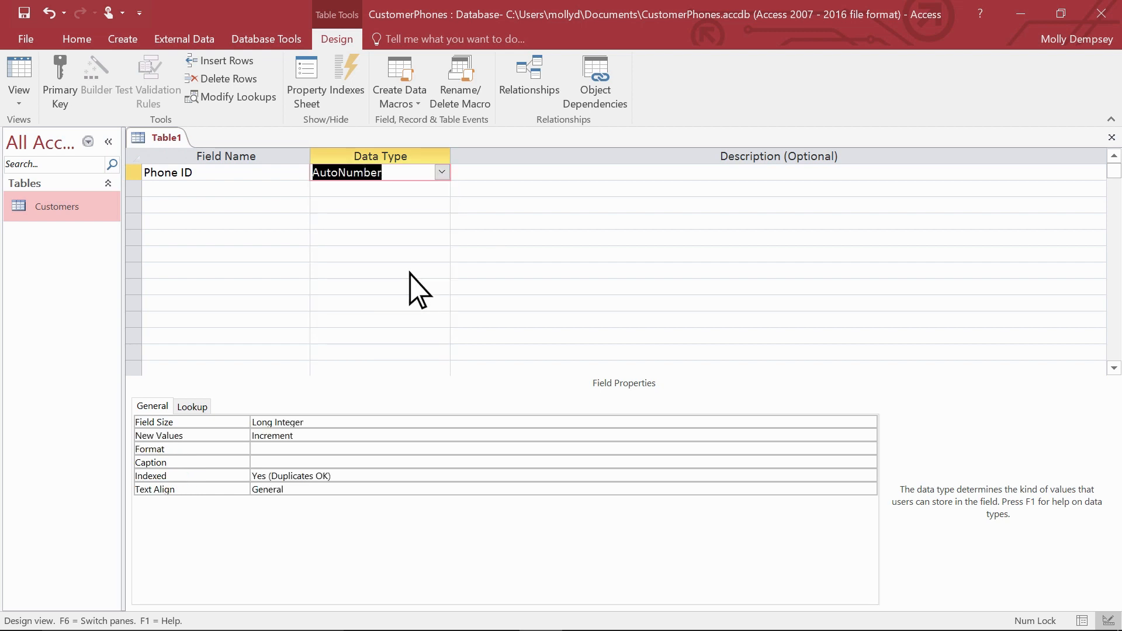
left_click(58, 82)
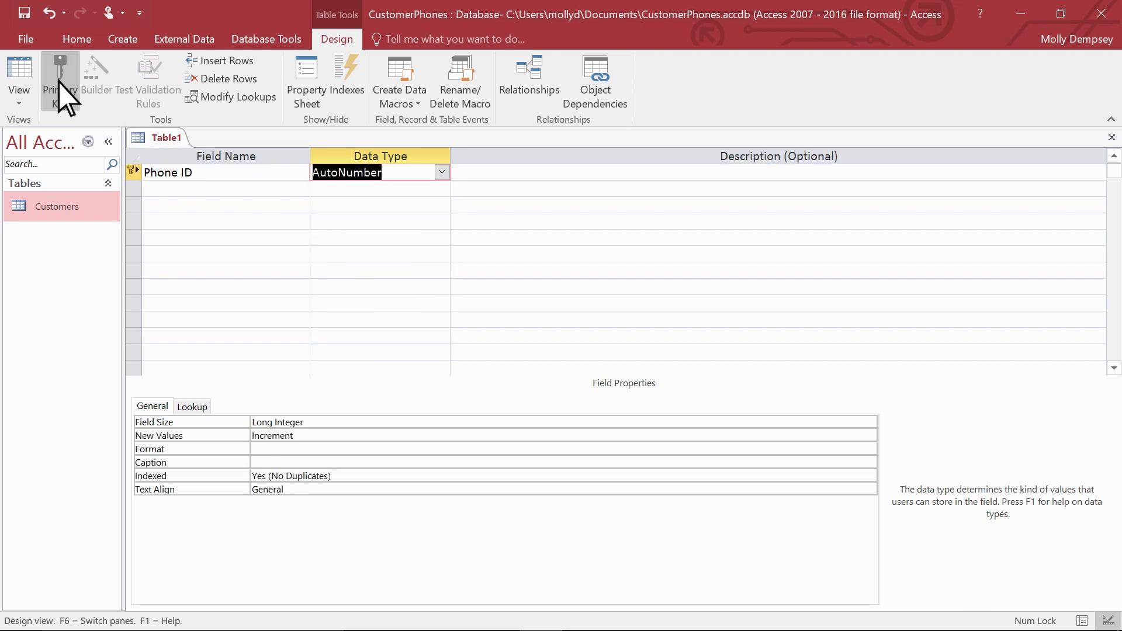
right_click(252, 177)
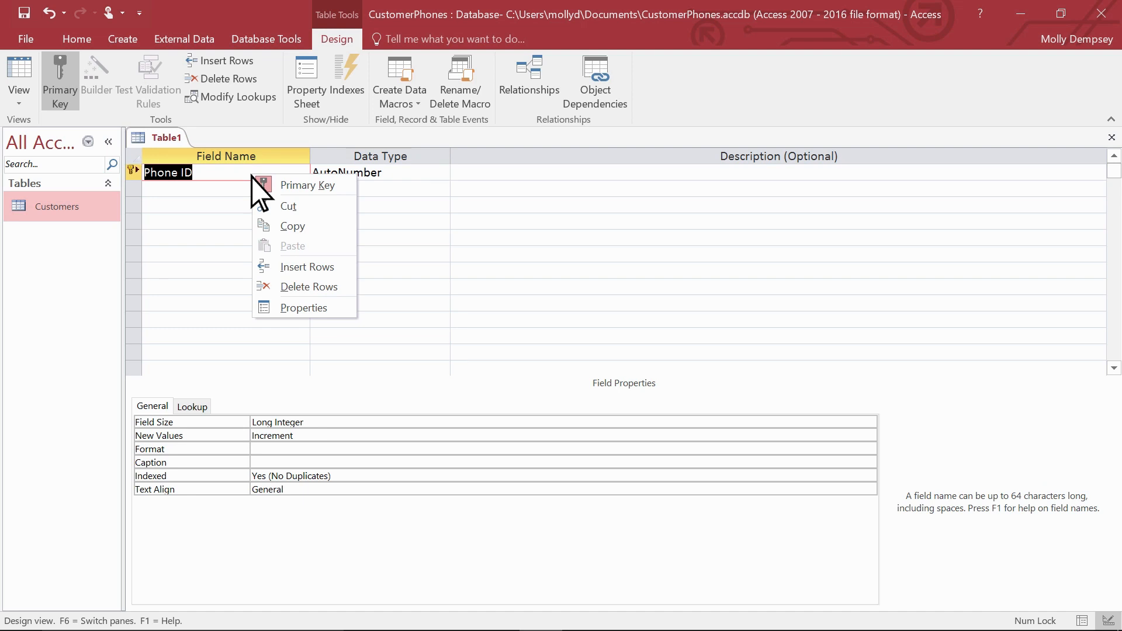
key("alt")
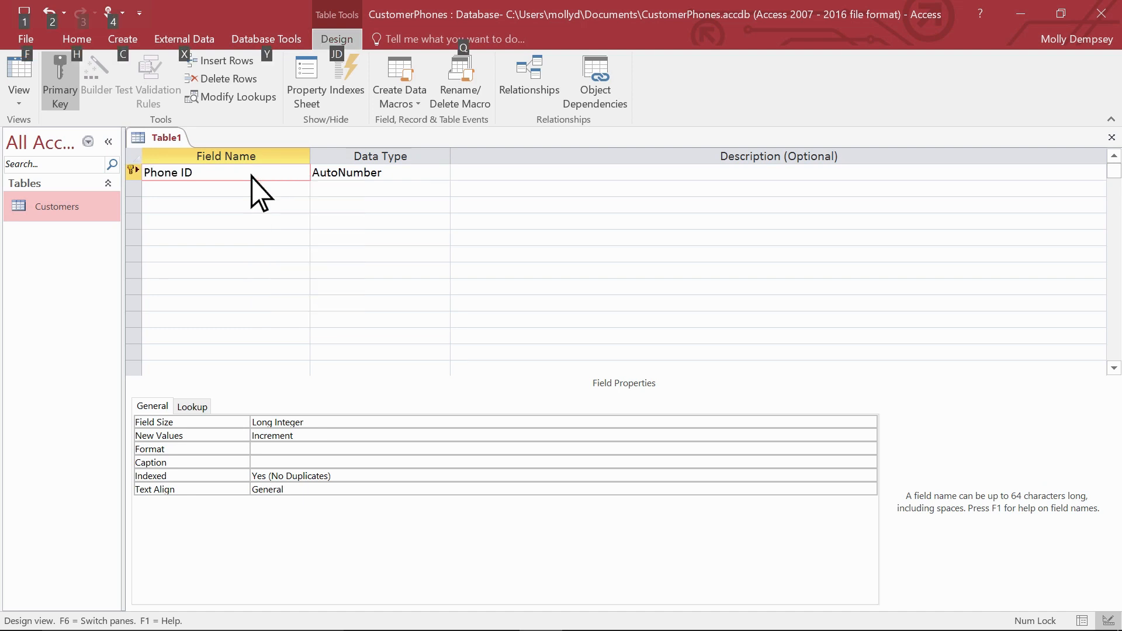
key("Escape")
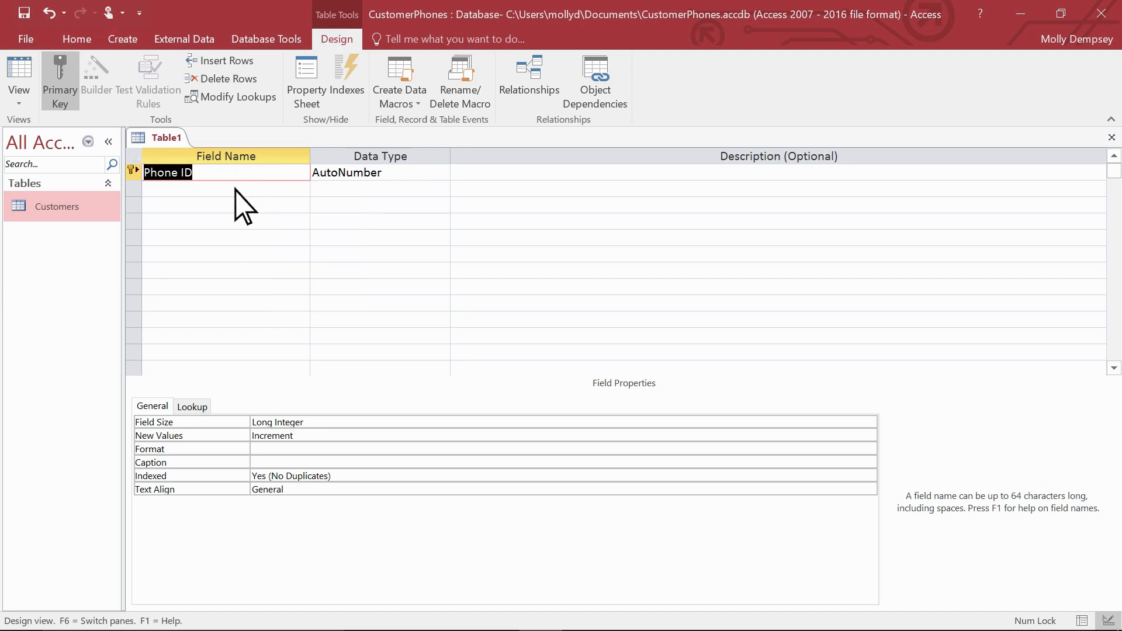
Add a Phone Number field with the Short Text data type below Phone ID.
left_click(233, 192)
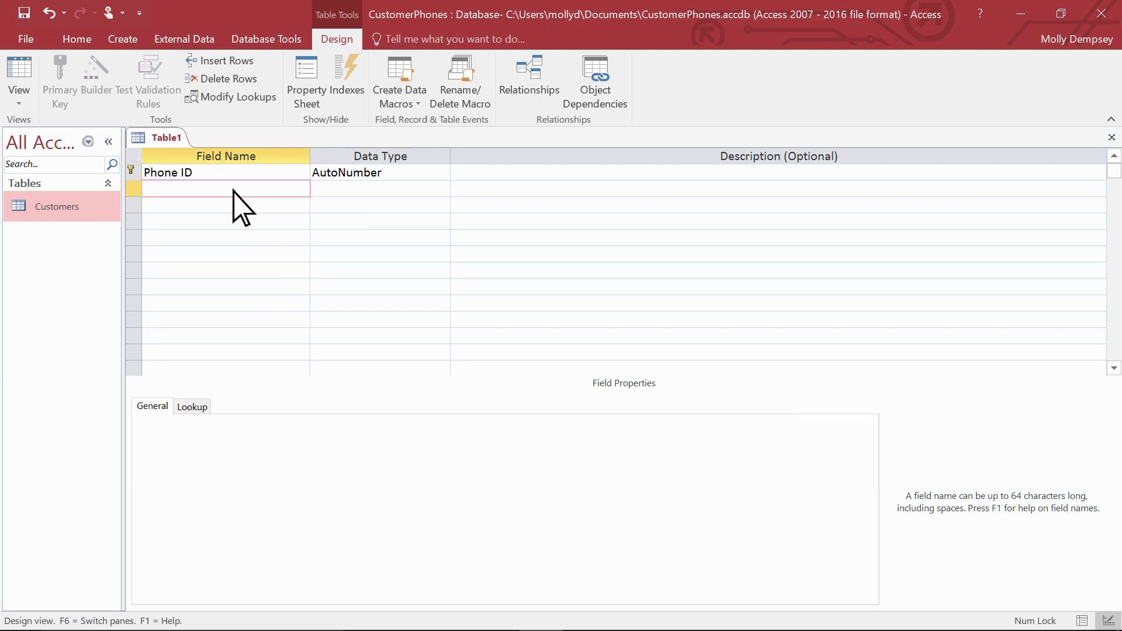
type("Phone Number")
key("Tab")
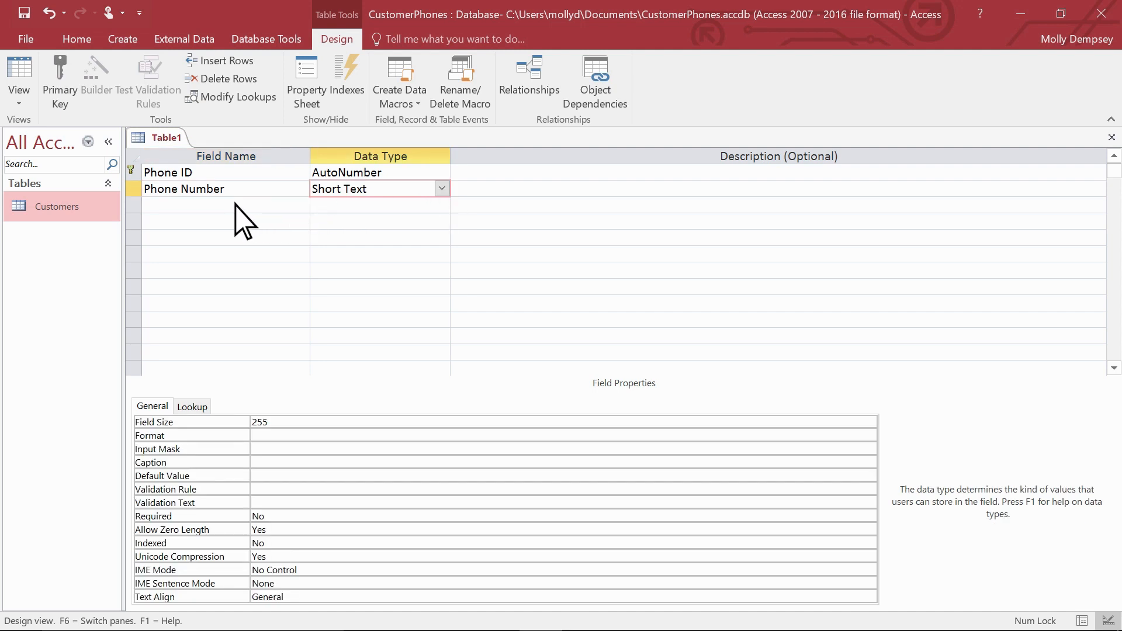
Add a Type field and start the Lookup Wizard for it, choosing to enter the list values manually.
left_click(216, 205)
type("Type")
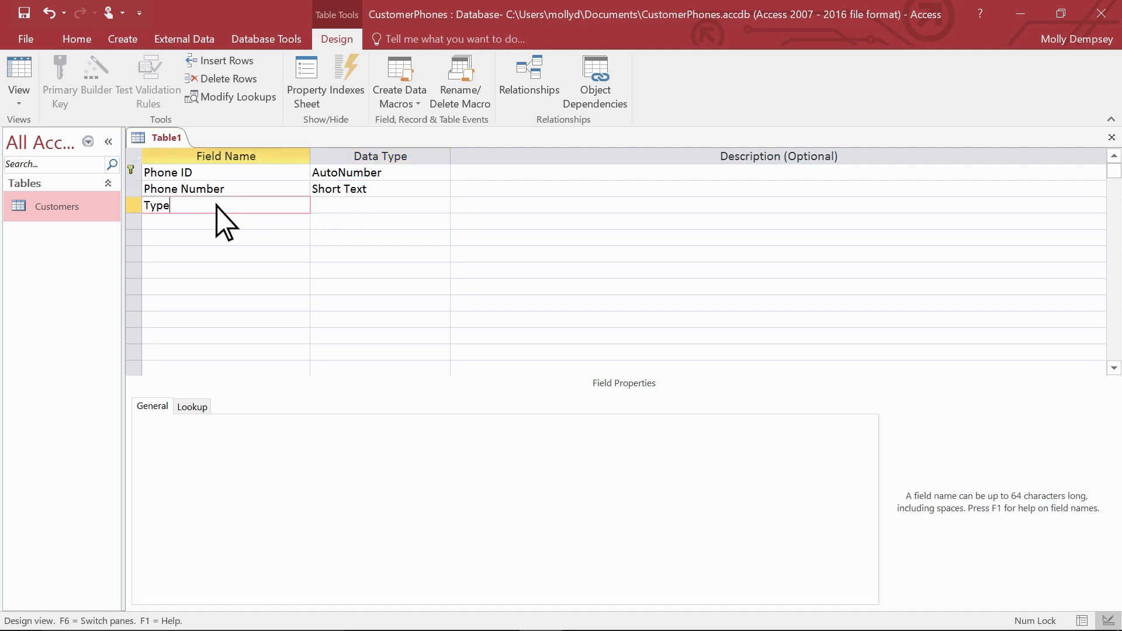
key("Tab")
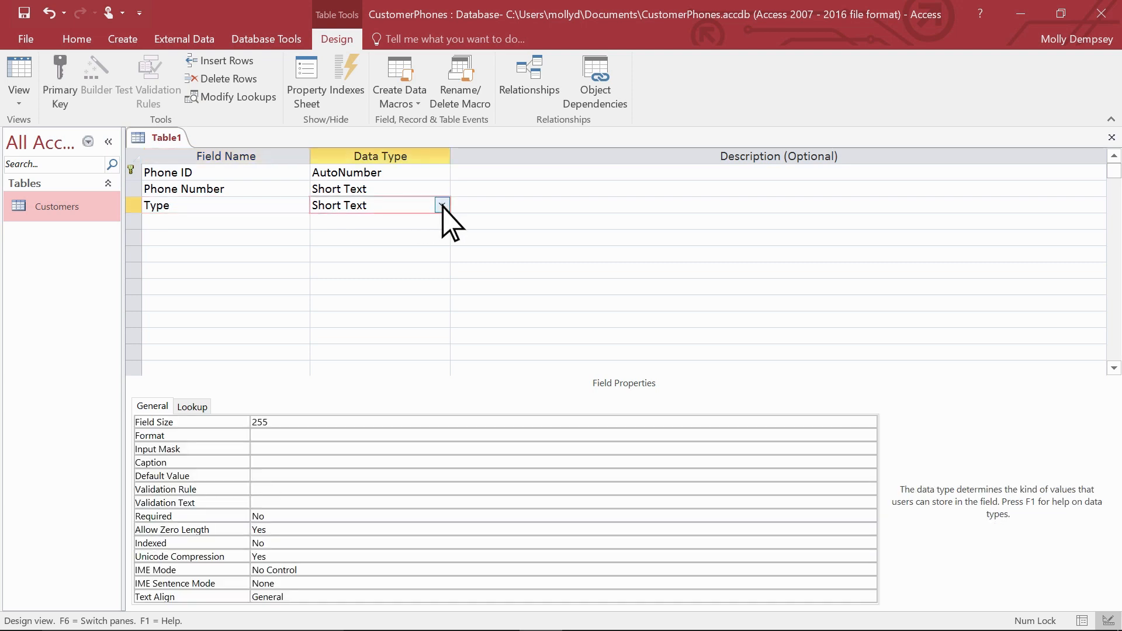
left_click(443, 206)
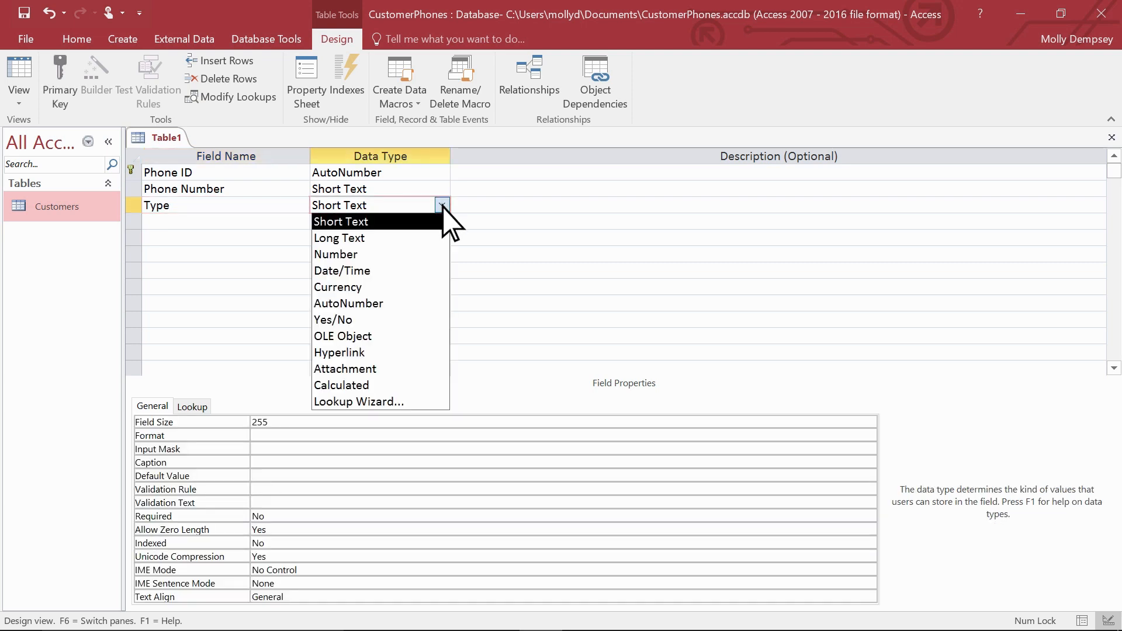
left_click(408, 402)
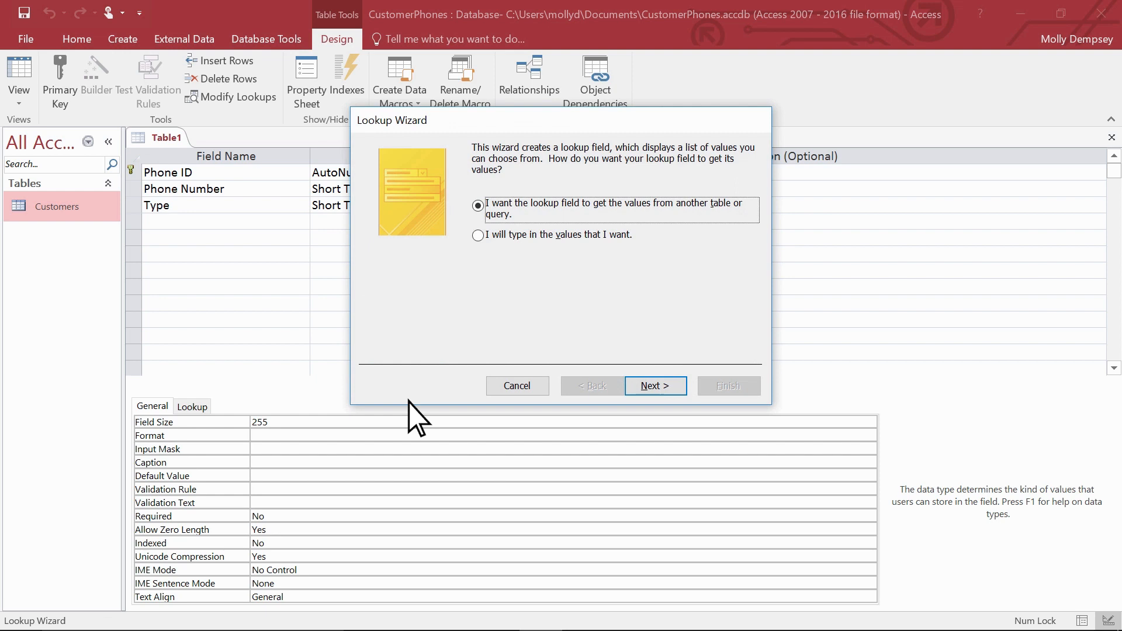
left_click(478, 235)
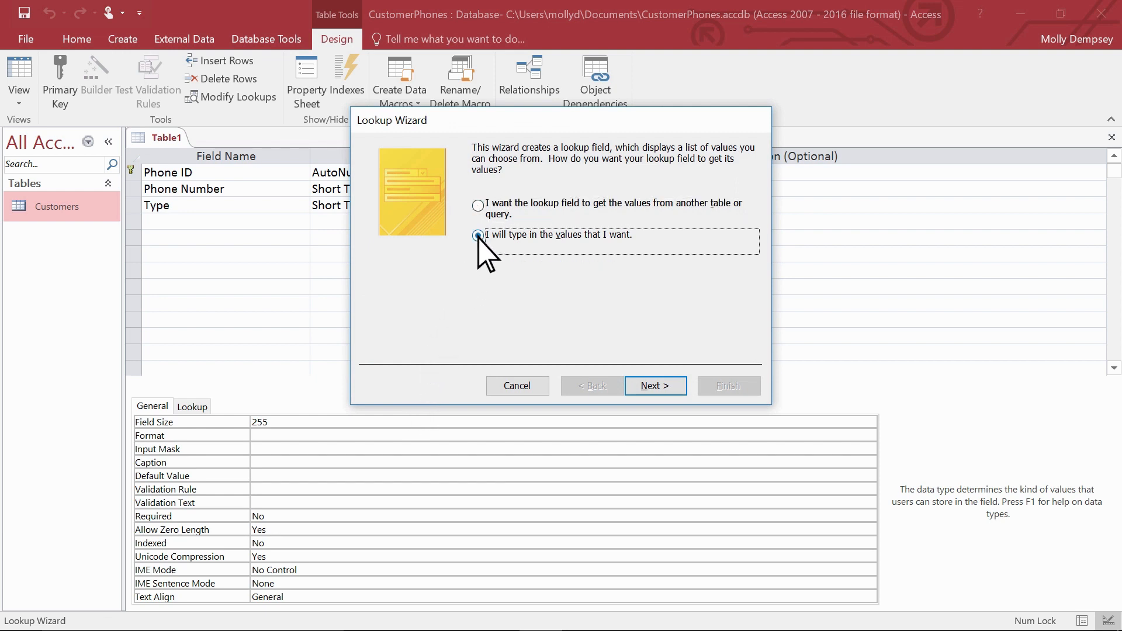
left_click(654, 388)
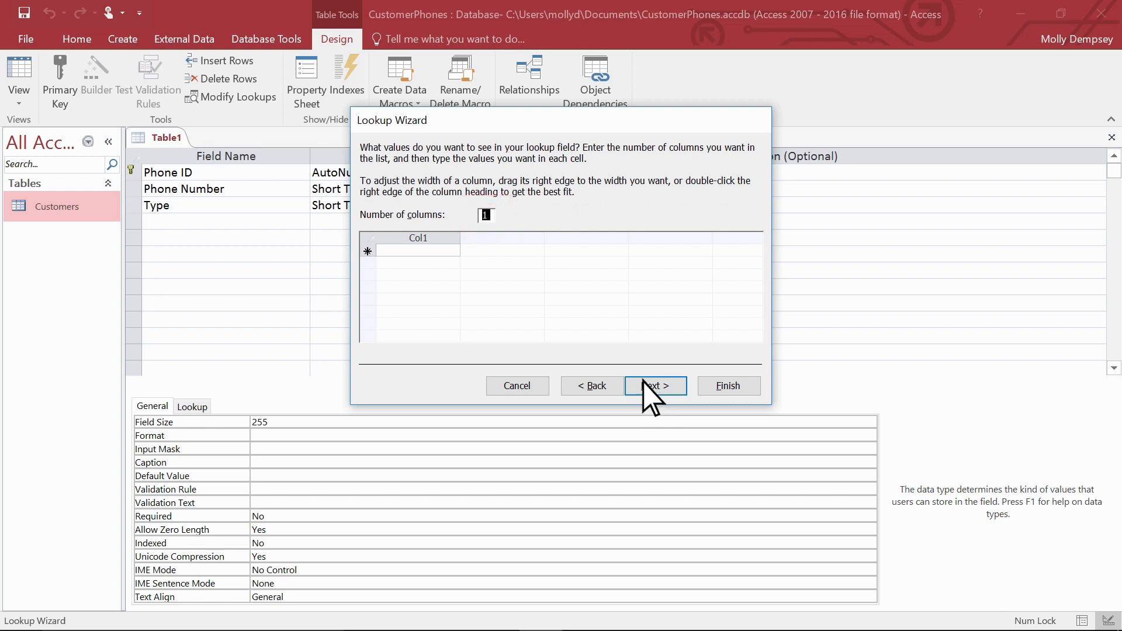
Fill the single lookup column with Office, Mobile, Fax, Emergency and Home, and finish the wizard with the label Type.
left_click(445, 252)
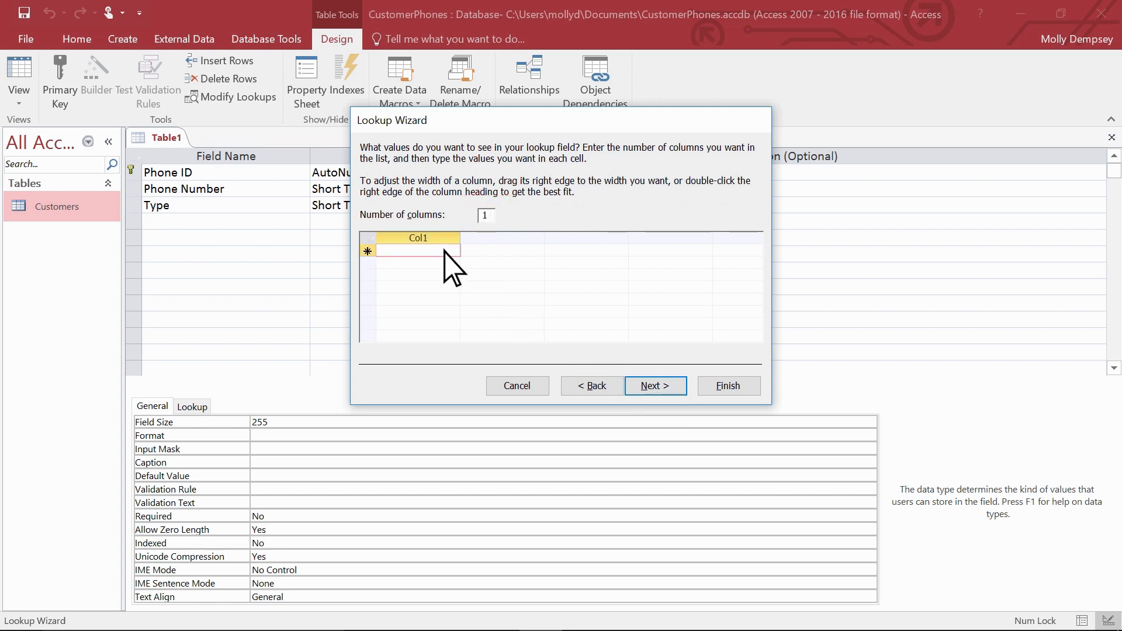
type("Office")
key("Return")
type("Mobile")
key("Return")
type("Fax")
key("Return")
type("Emergency")
key("Return")
type("Home")
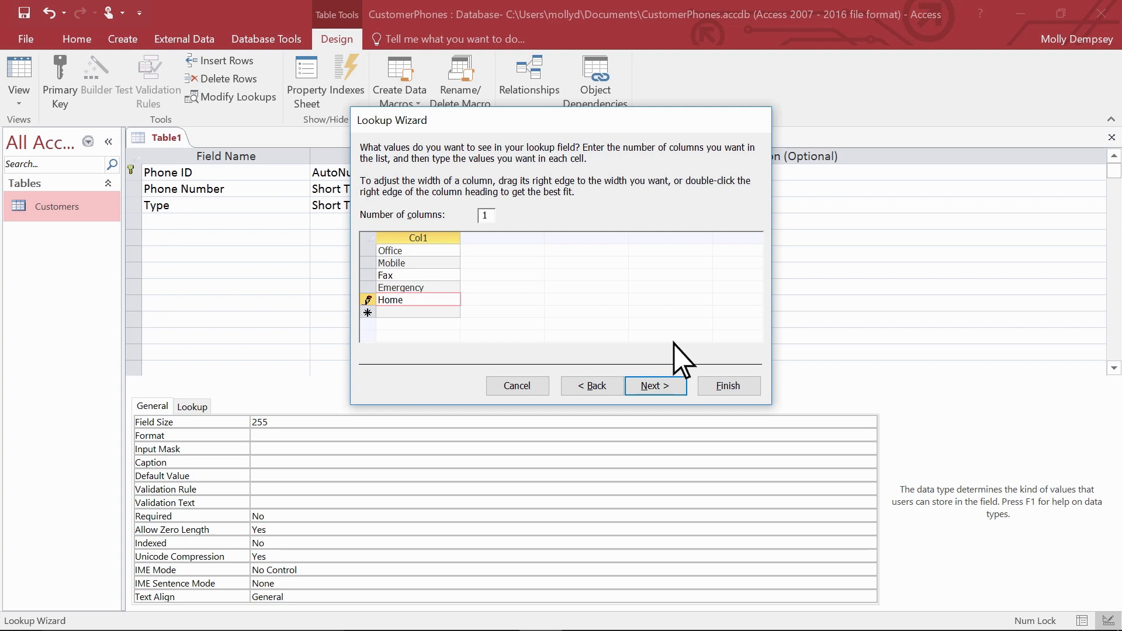
left_click(653, 386)
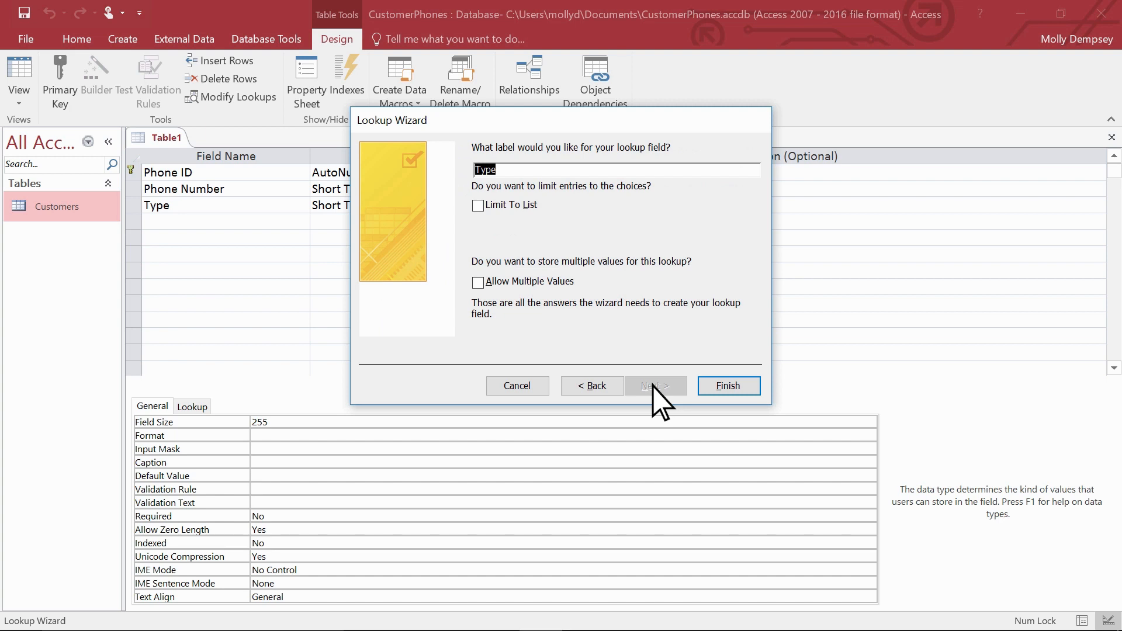
left_click(724, 387)
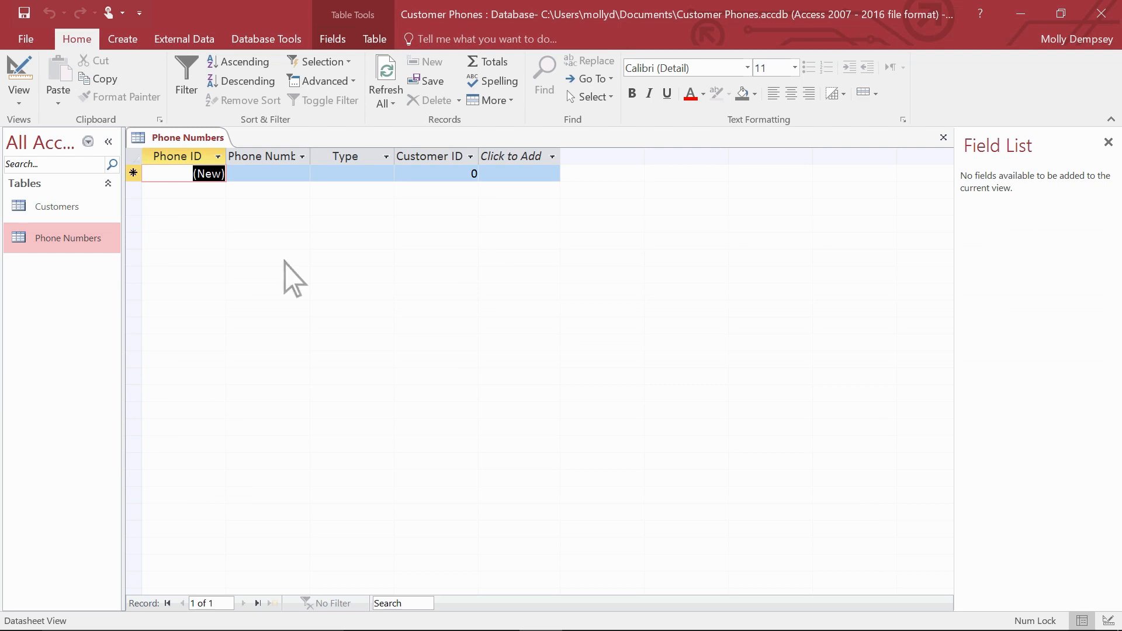
View the Type field's list of choices in the new record of the Phone Numbers datasheet.
left_click(387, 177)
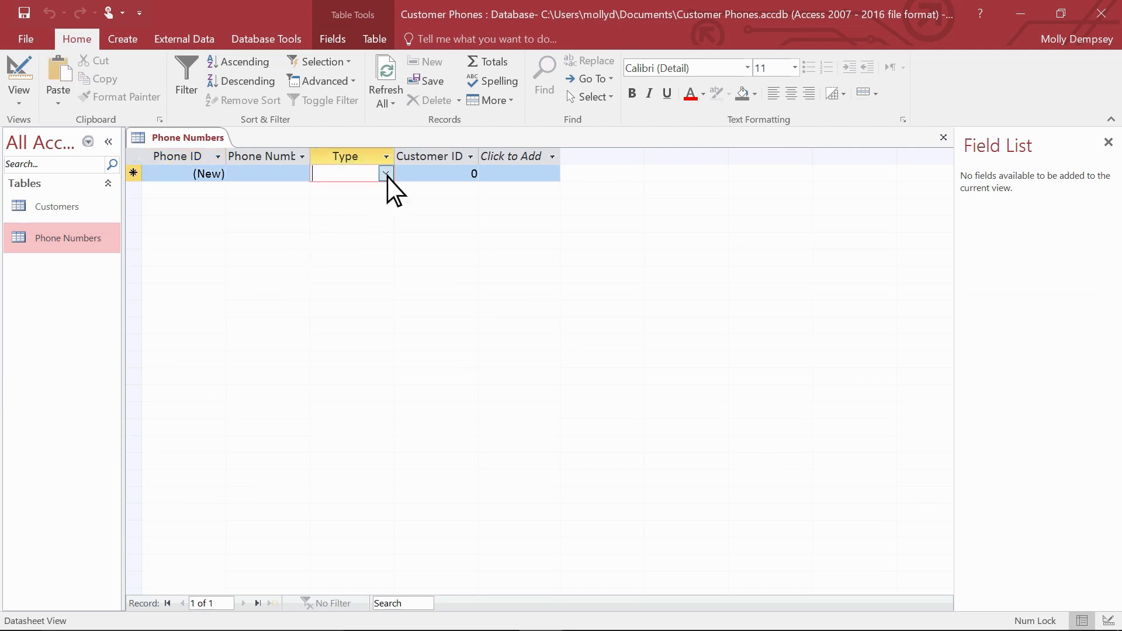
left_click(387, 178)
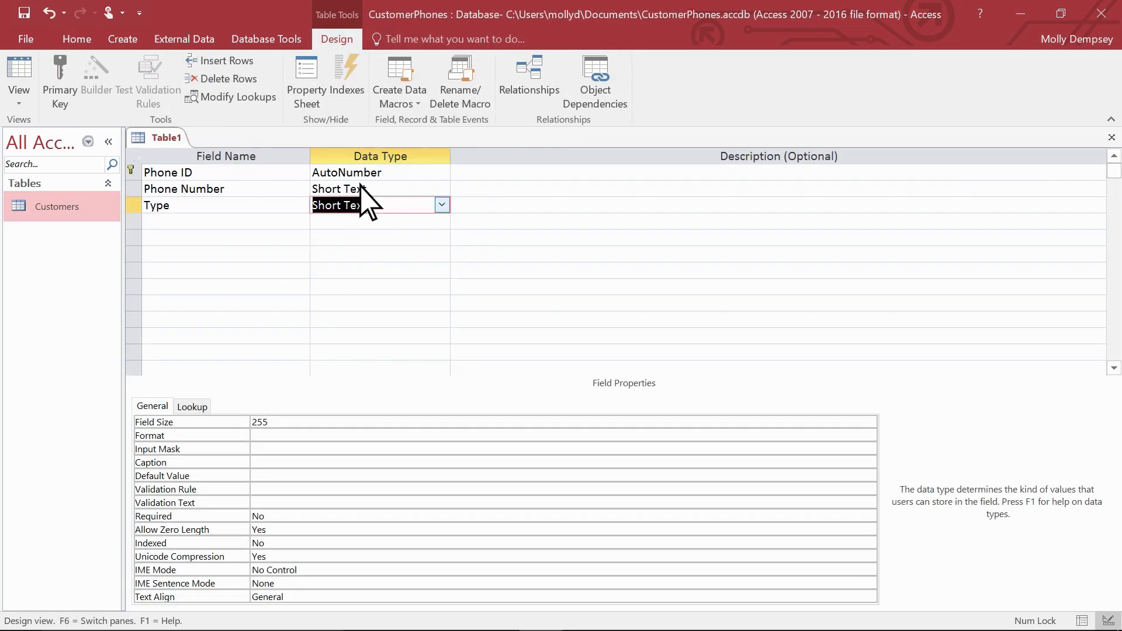
Add a Customer IDFK field with the Number data type below Type.
left_click(266, 219)
type("Customer IDFK")
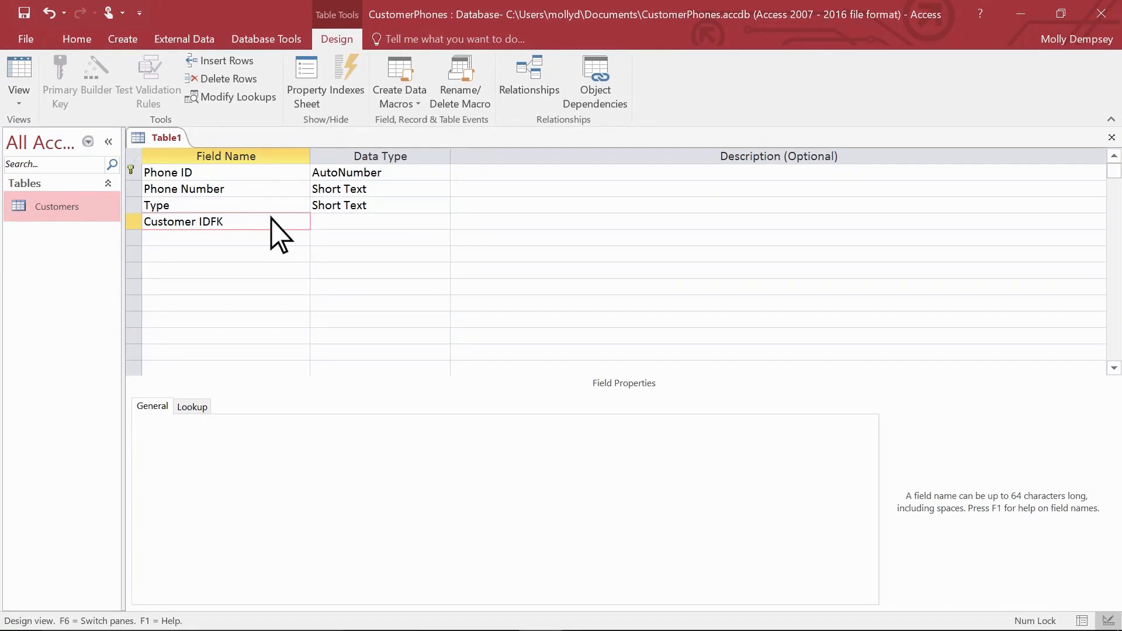
left_click(442, 224)
left_click(443, 222)
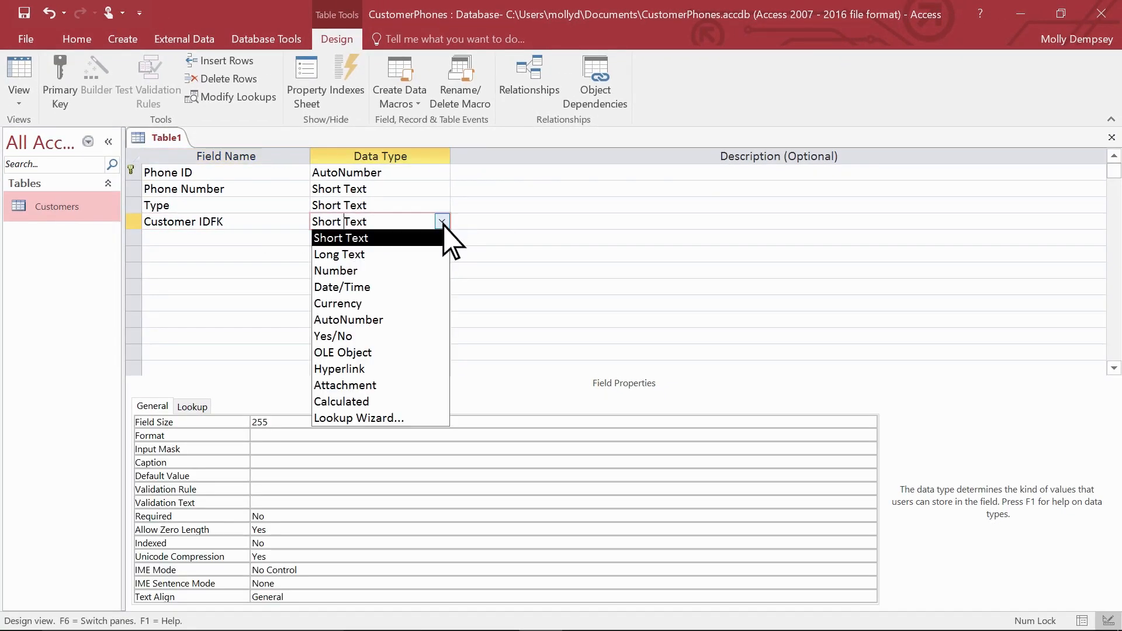
left_click(408, 270)
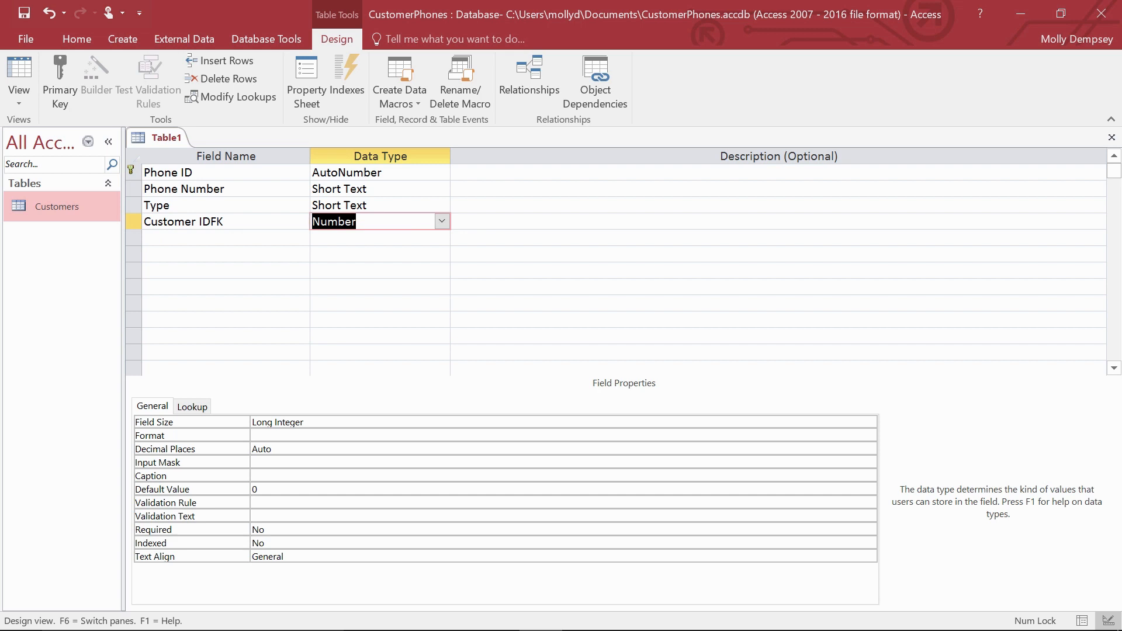
Save the table as Phone Numbers.
key("ctrl+s")
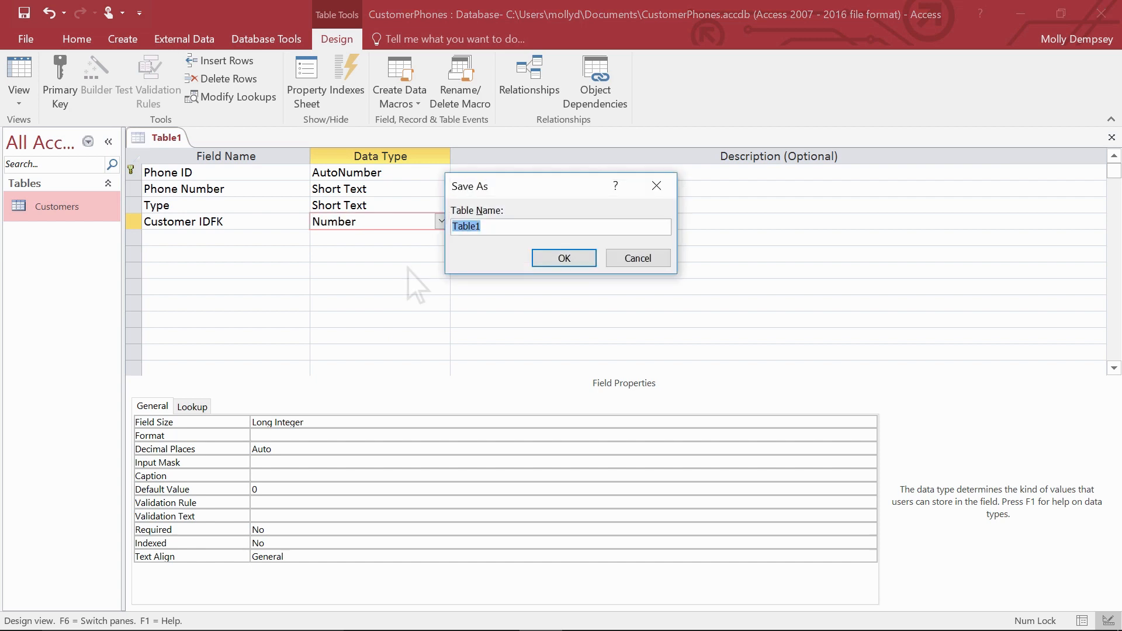
type("Phone Numbers")
left_click(562, 257)
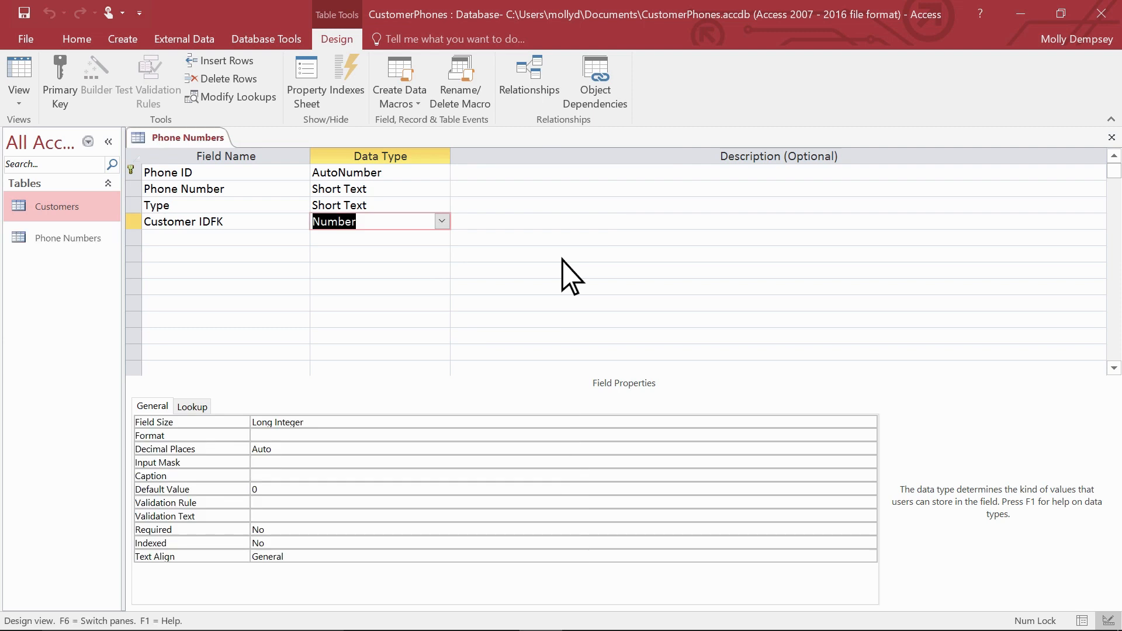